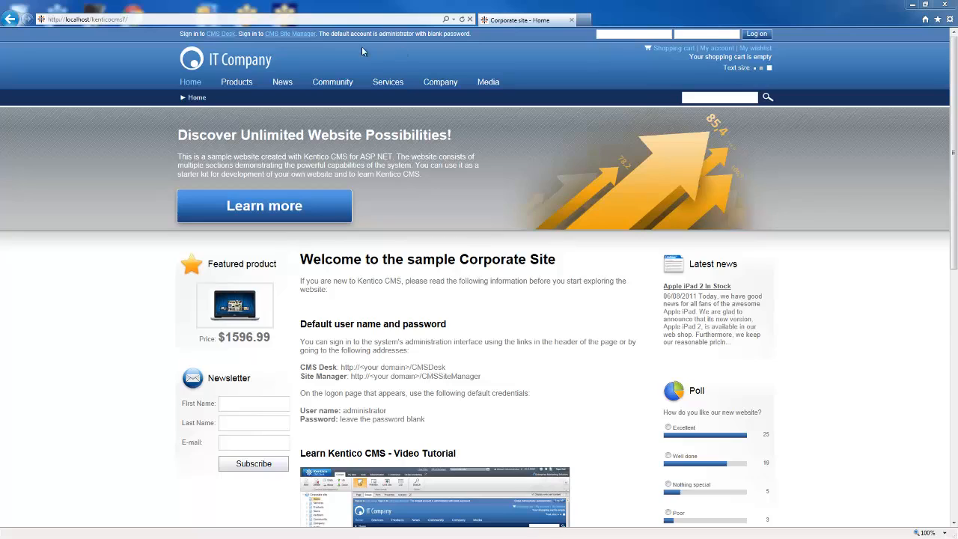
Step: Go from the Corporate Site home page to the CMS Desk logon page
click(221, 34)
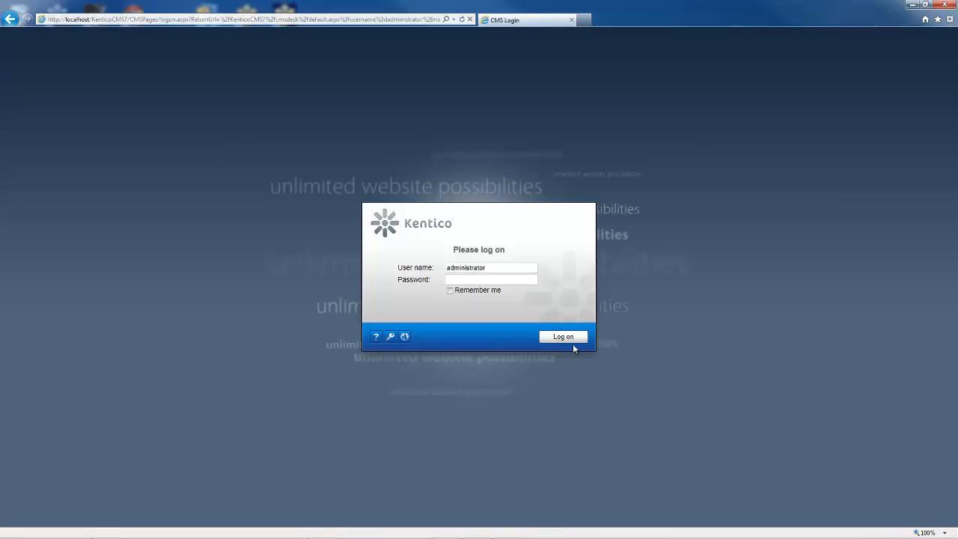
Step: Log on to CMS Desk and show the On-line marketing automation processes list
click(566, 337)
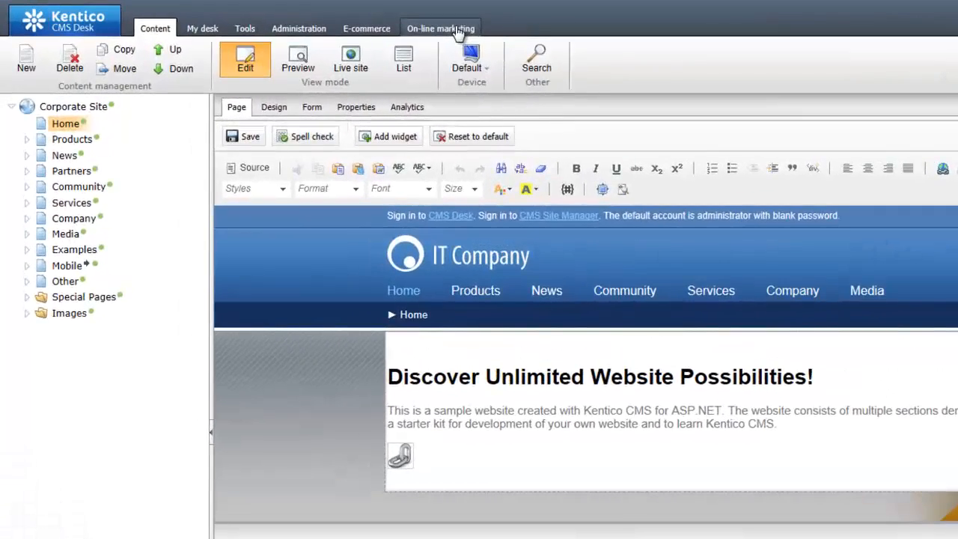
click(416, 33)
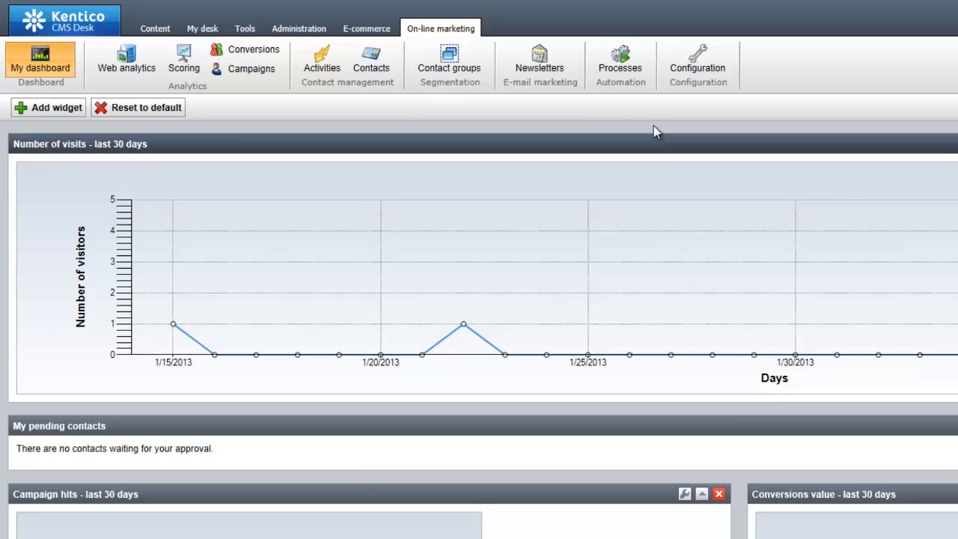
click(614, 75)
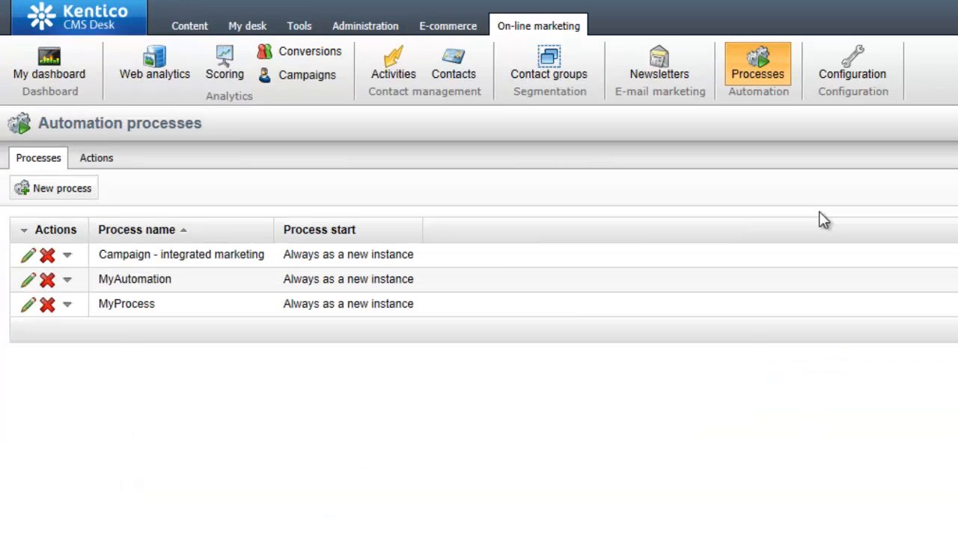
Step: Create and save a new automation process named 'Campign_Drip', then view its empty triggers list
click(68, 192)
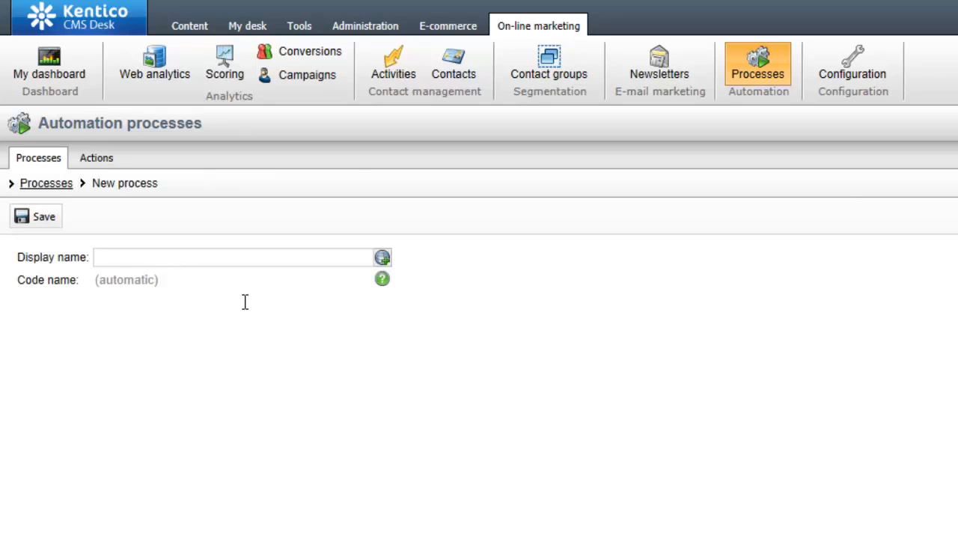
click(173, 261)
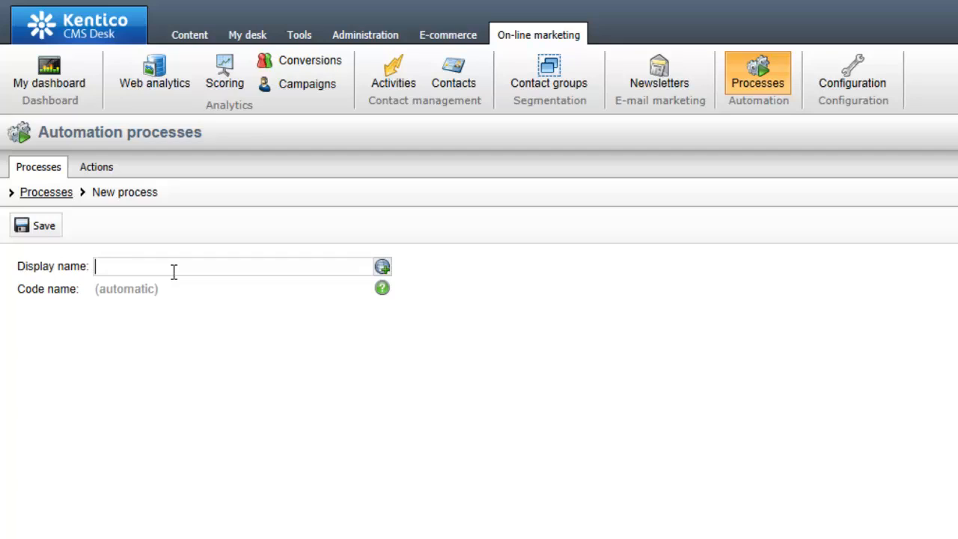
text(Campign_Drip)
click(42, 227)
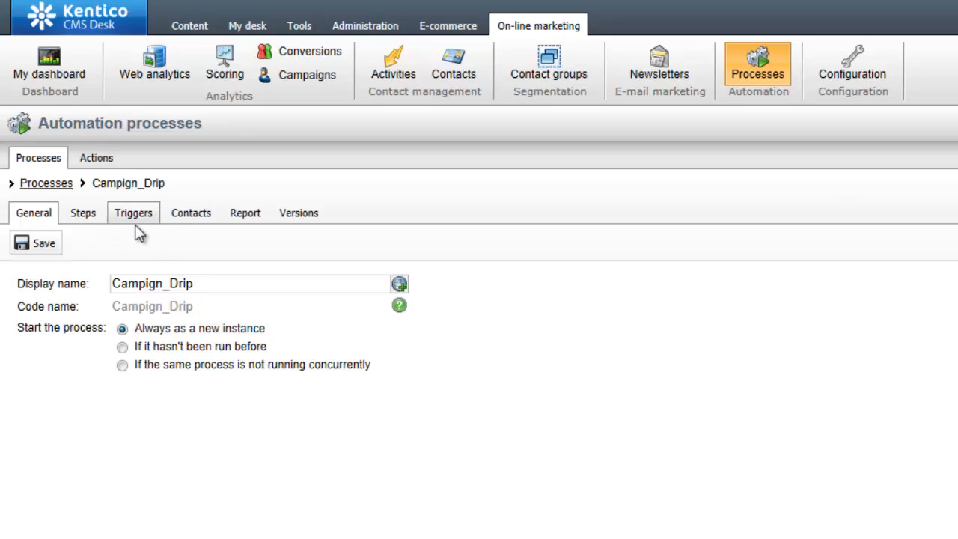
click(136, 228)
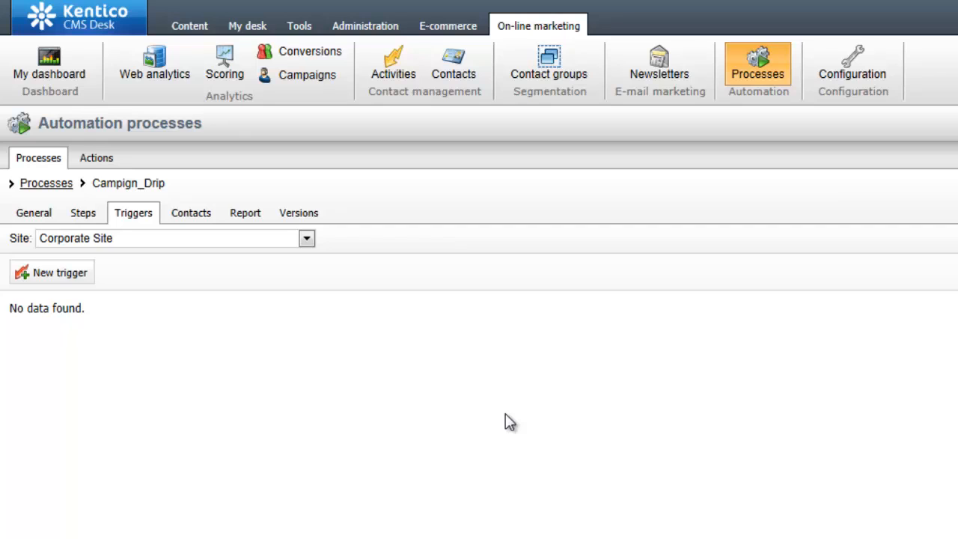
Step: Define a 'Sign_Up' trigger of type Activity performed with activity type Form submission, and edit its condition
click(79, 276)
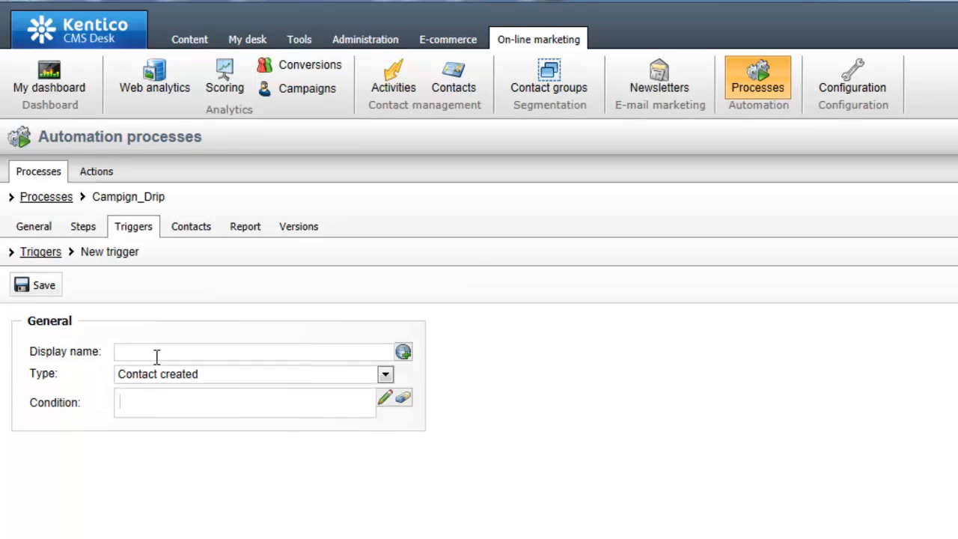
click(156, 343)
text(Sign_Up)
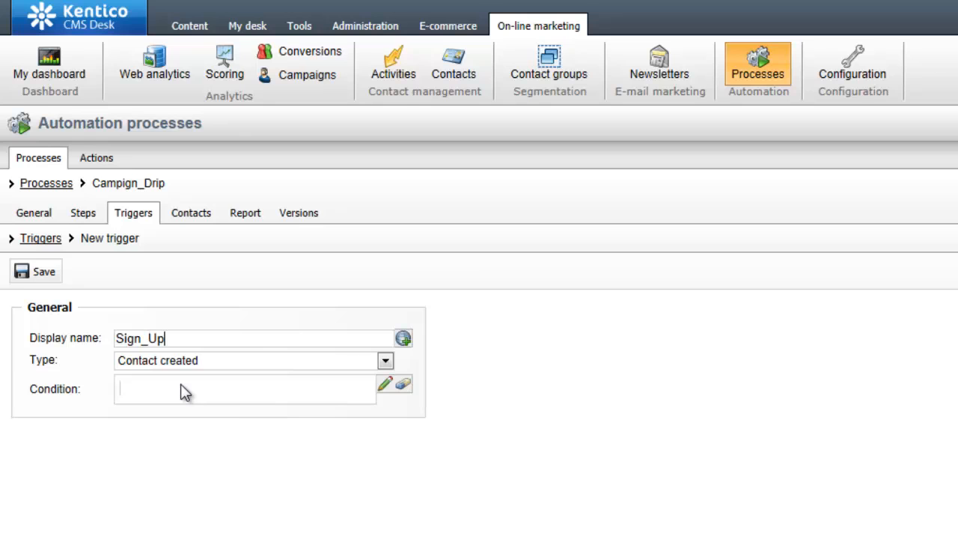
click(273, 371)
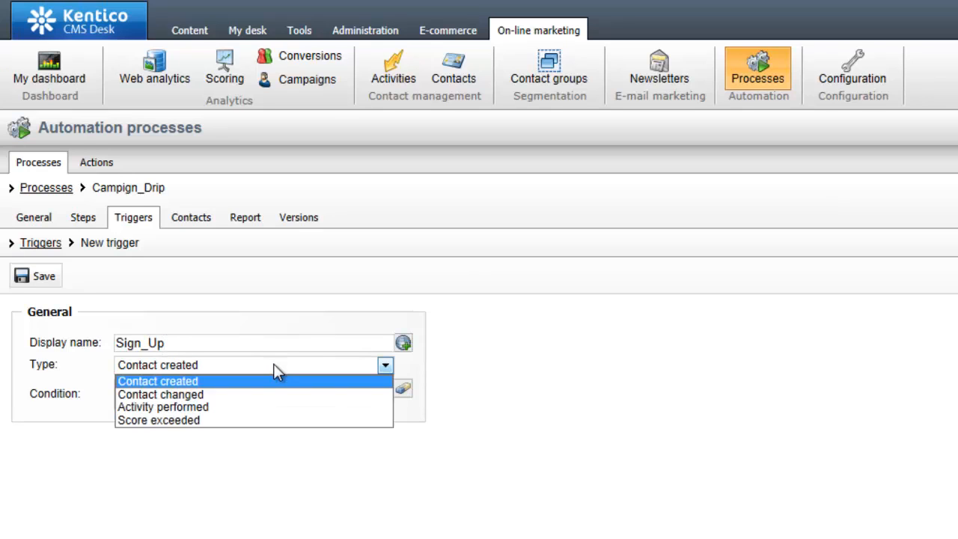
click(274, 406)
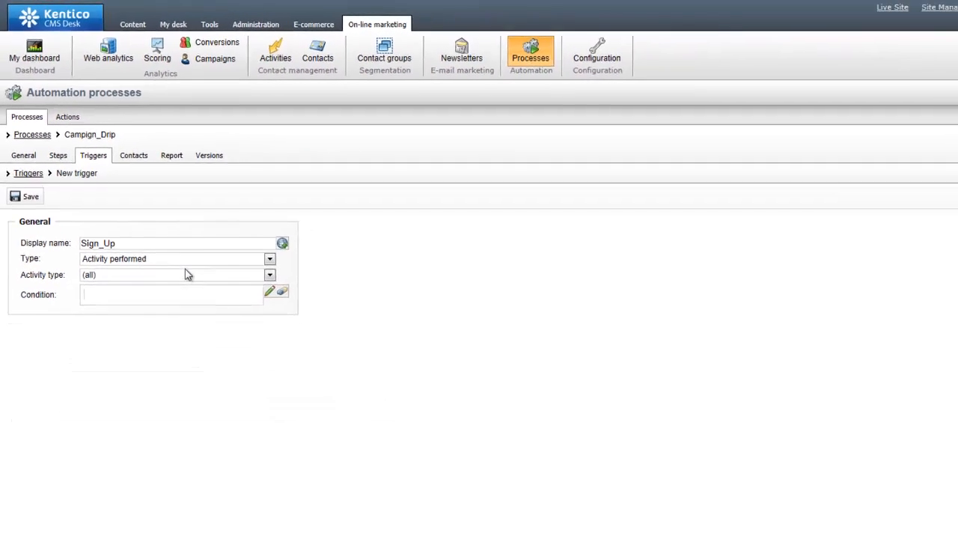
click(191, 280)
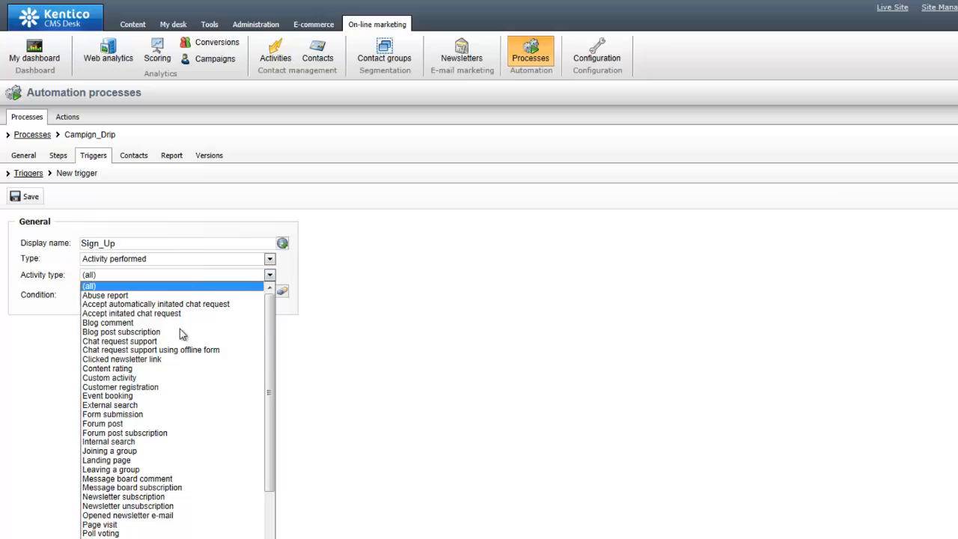
click(171, 415)
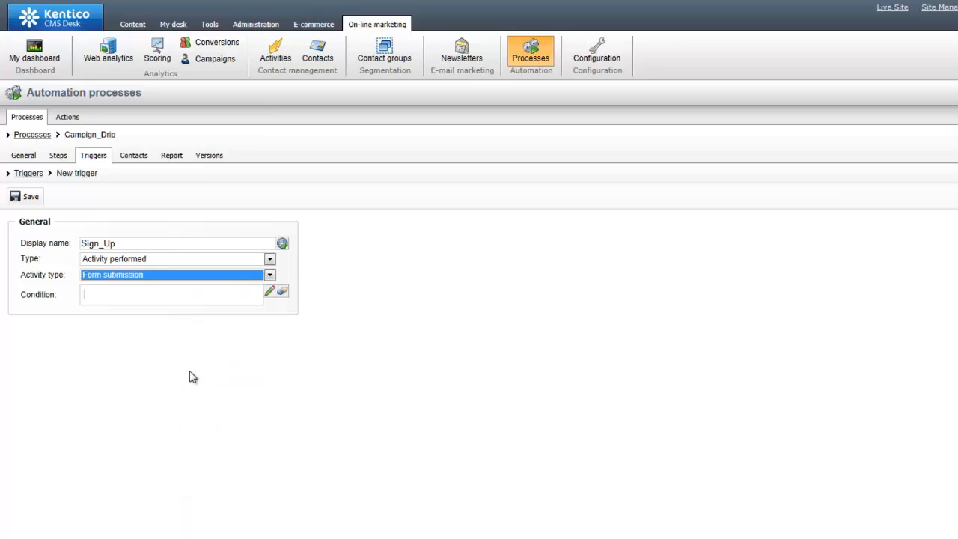
click(270, 293)
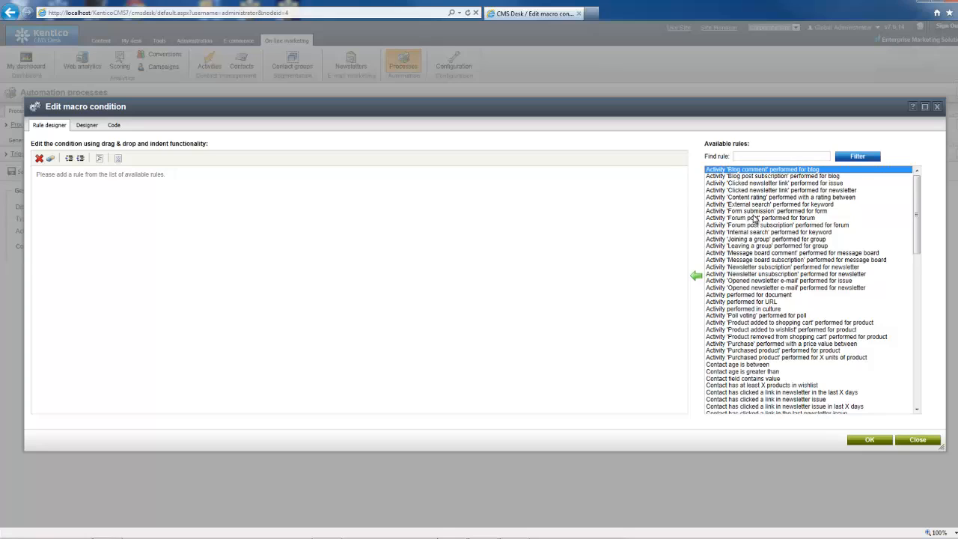
Step: Set the condition to 'Form submission' performed for form Drip_Campaign and apply it
click(752, 212)
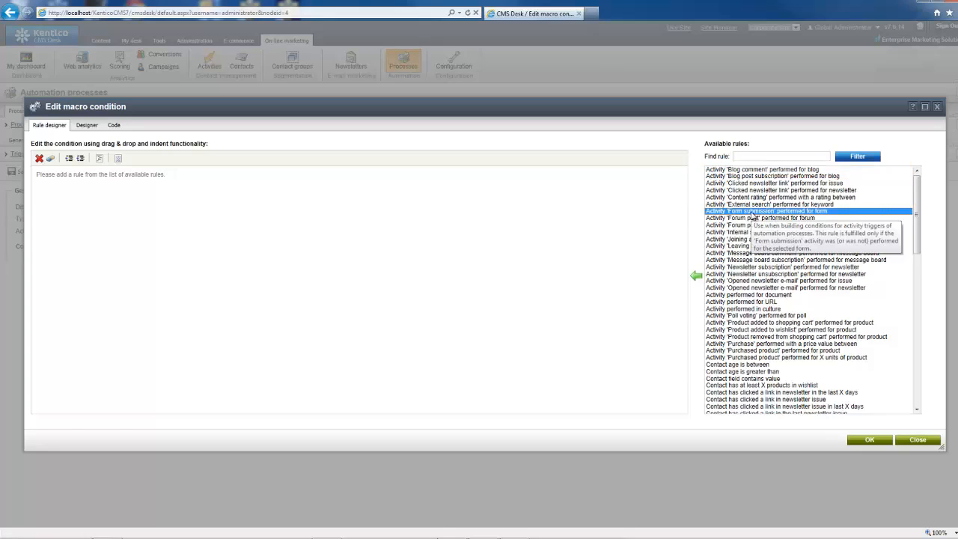
drag(752, 217, 392, 261)
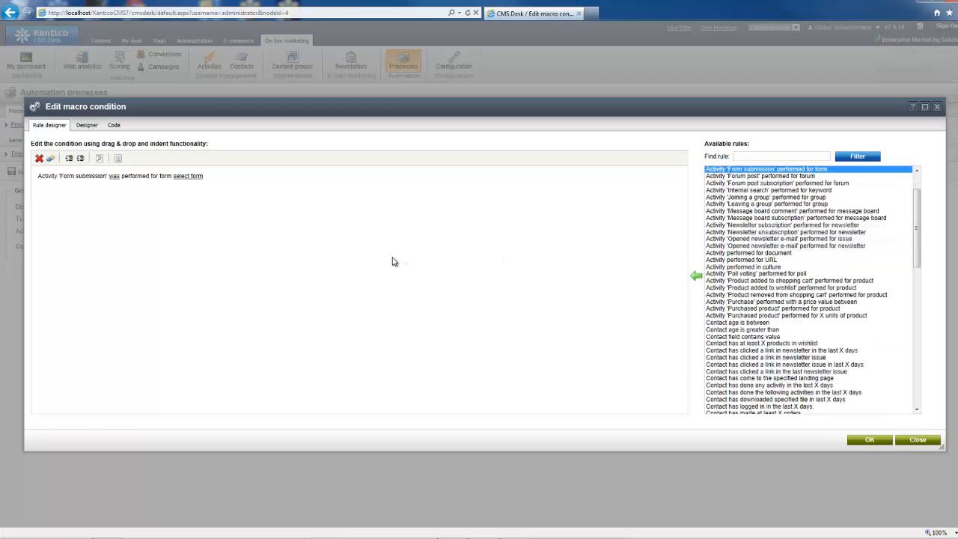
click(43, 176)
click(82, 181)
click(193, 181)
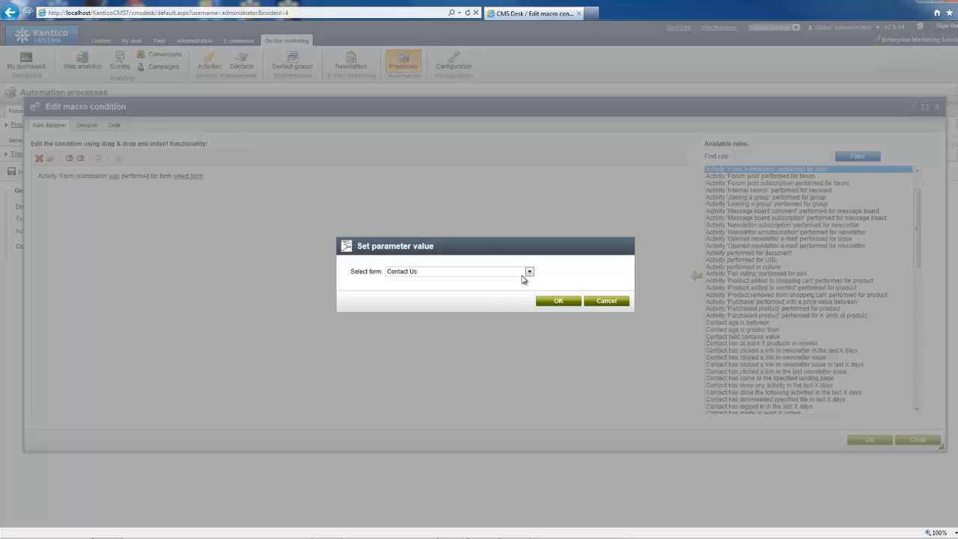
click(528, 272)
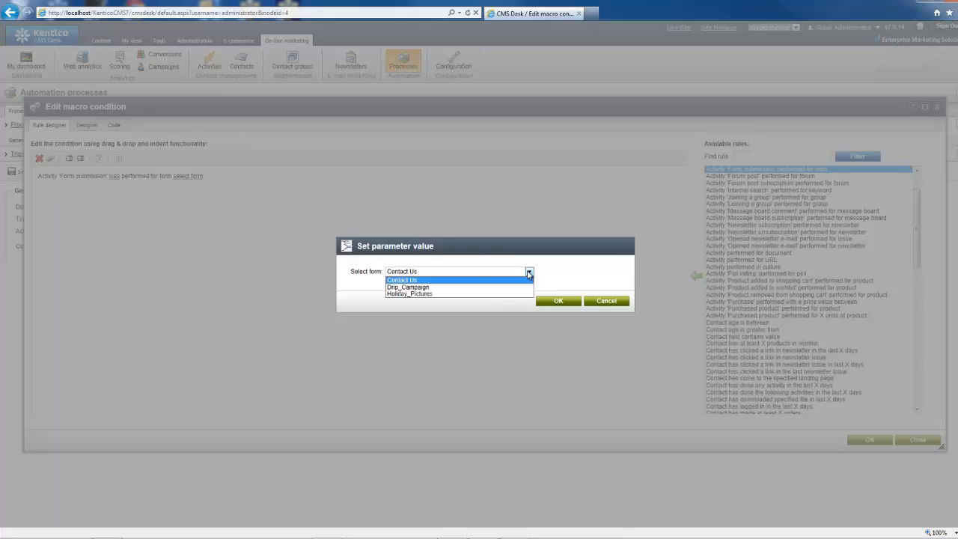
click(490, 287)
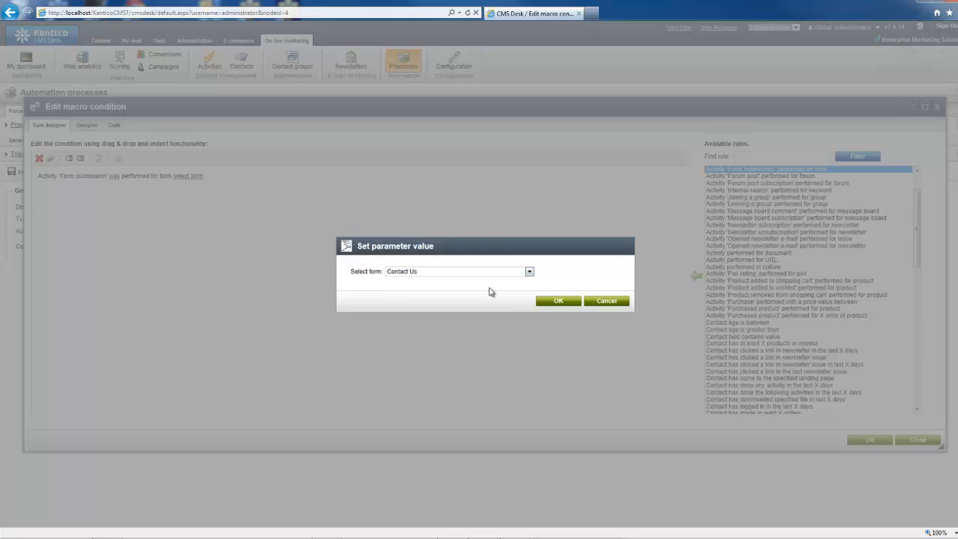
click(558, 300)
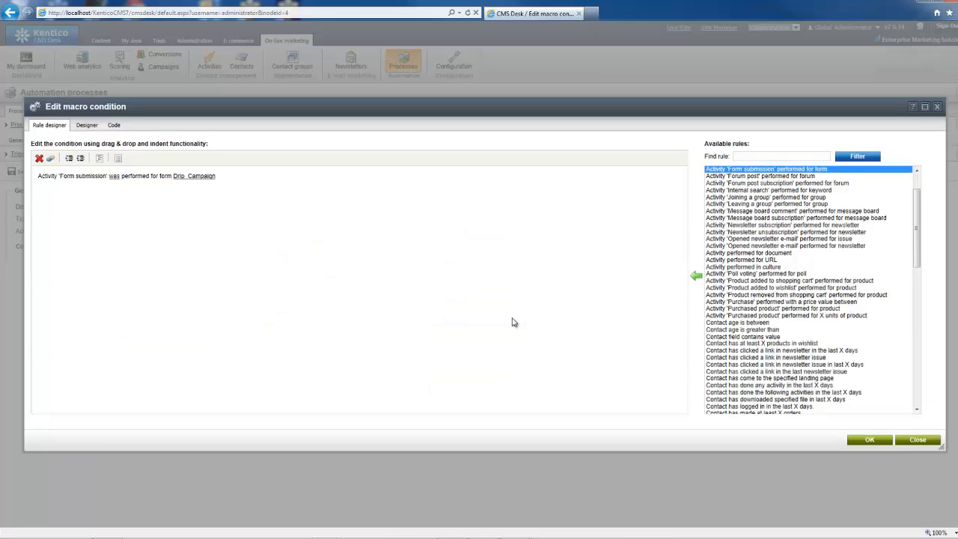
click(856, 443)
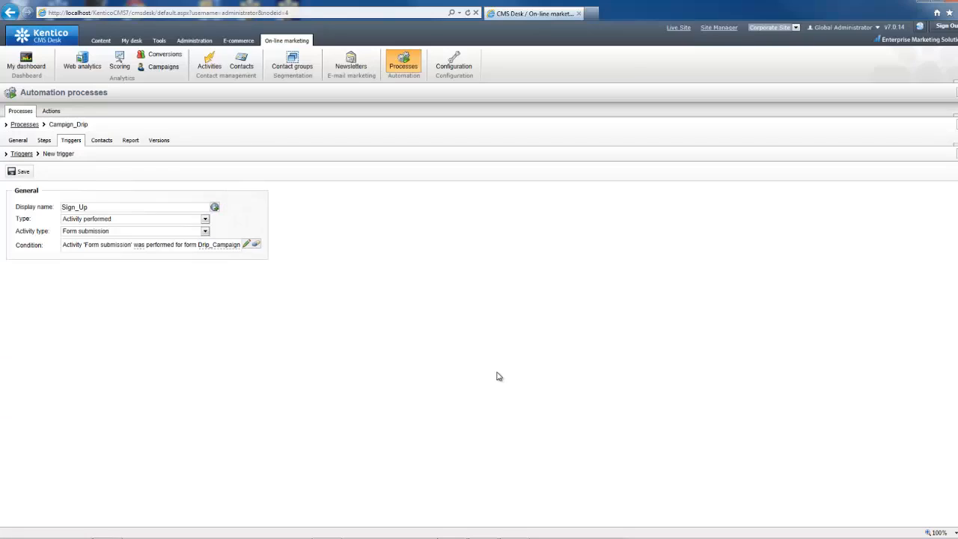
Step: Save the Sign_Up trigger and switch to the Campign_Drip steps designer
click(23, 171)
click(44, 142)
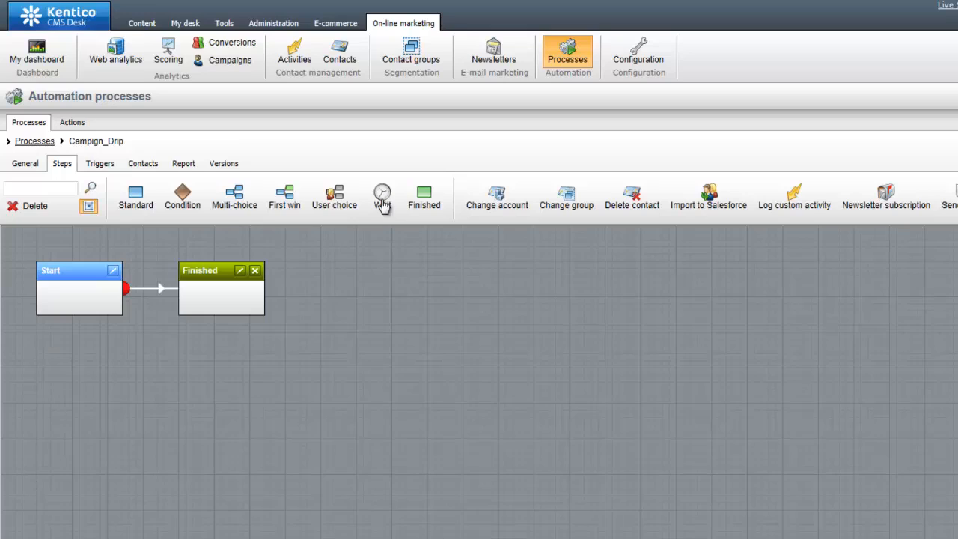
Step: Add a Wait step, link it after Start, and arrange it between Start and Finished
drag(375, 210, 154, 361)
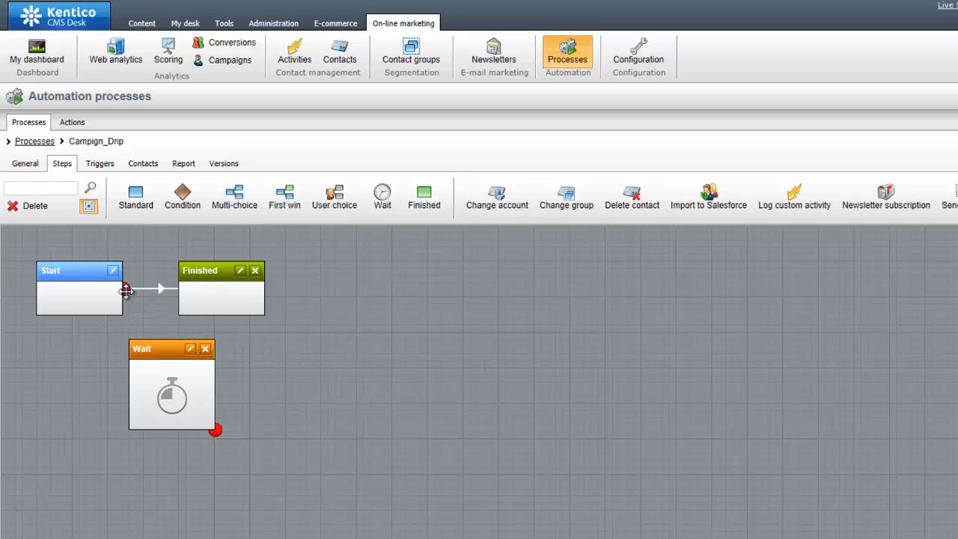
drag(125, 290, 217, 423)
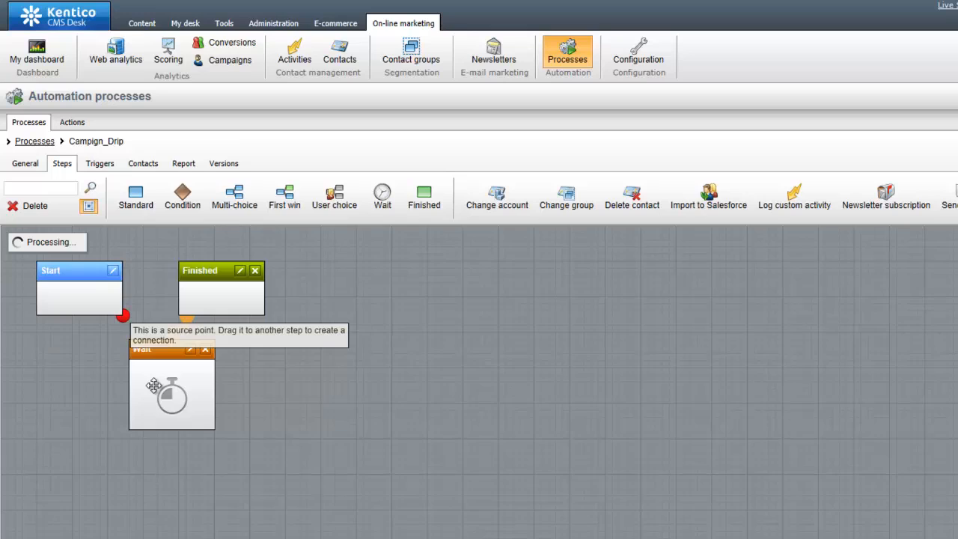
drag(125, 317, 153, 385)
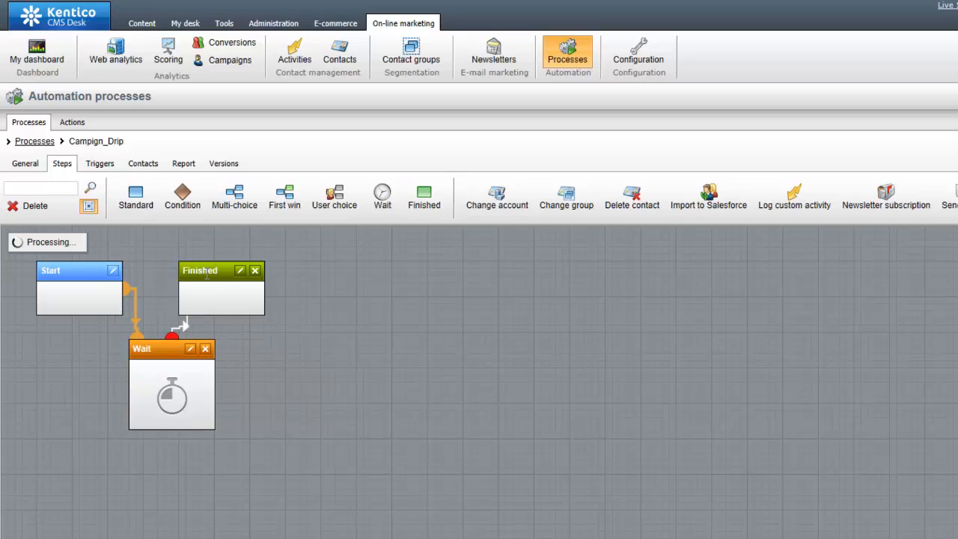
click(206, 276)
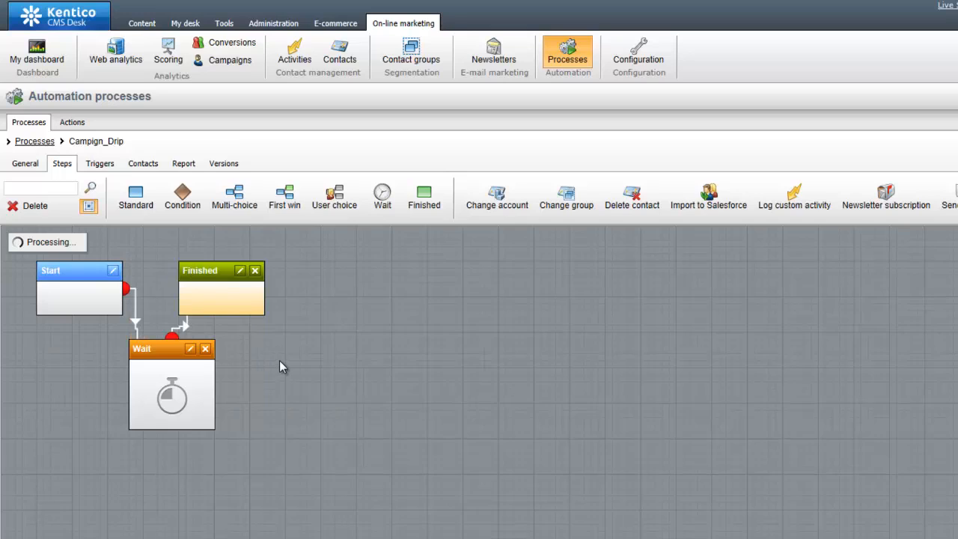
drag(279, 365, 348, 284)
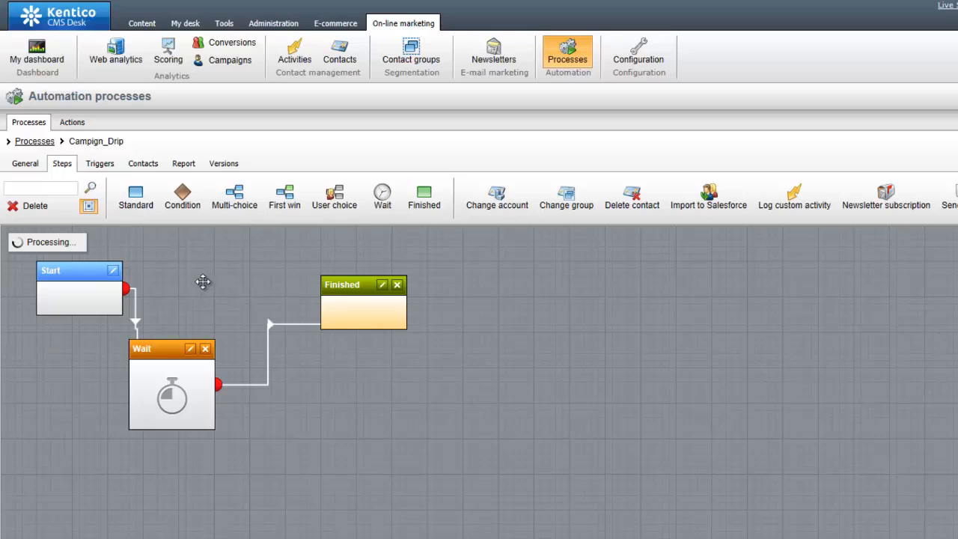
drag(202, 282, 203, 276)
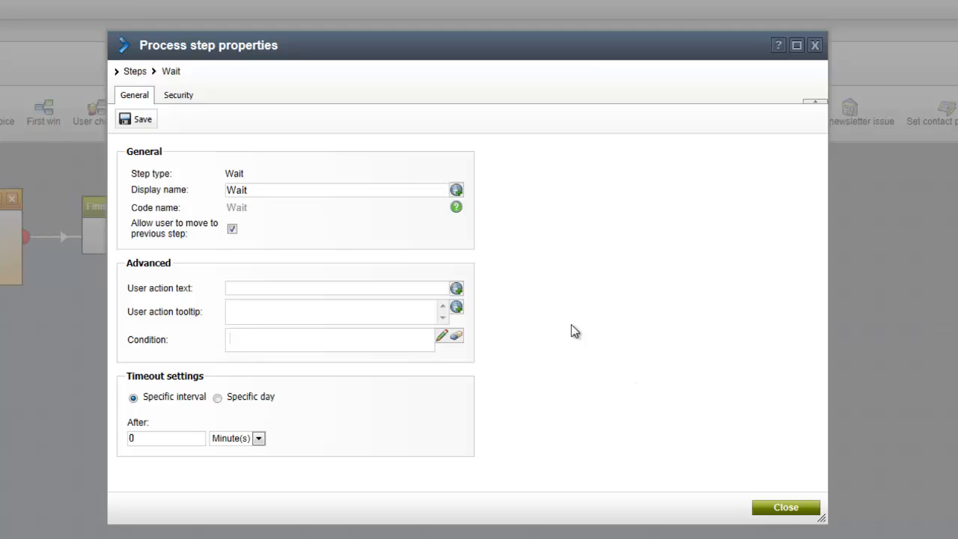
Step: Set the Wait step's timeout to 2 Hour(s), save, and close its properties
drag(187, 439, 127, 475)
text(2)
click(258, 438)
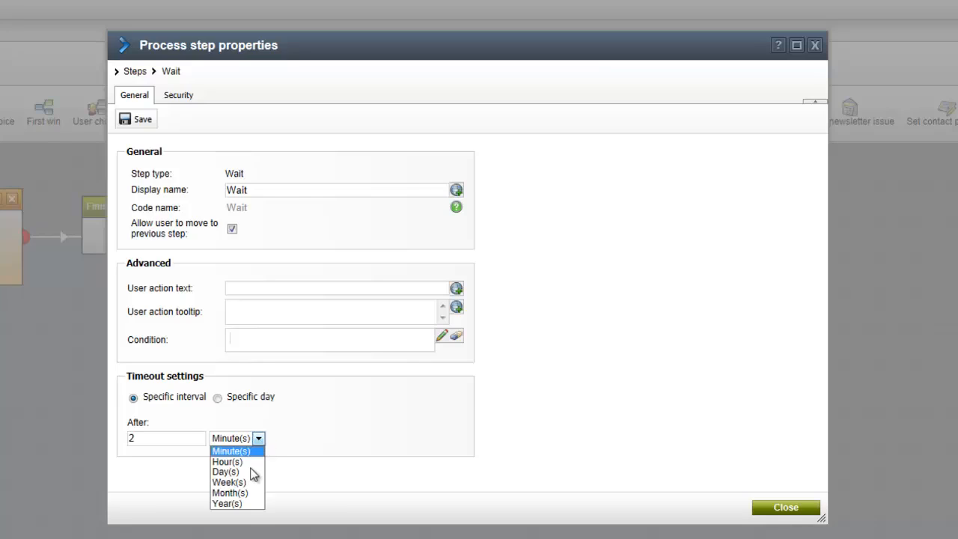
click(247, 460)
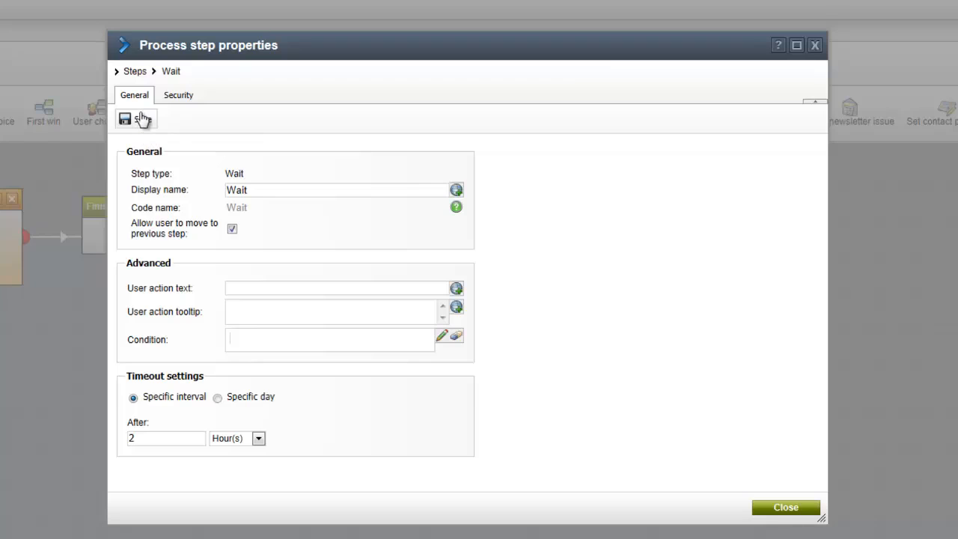
click(140, 120)
click(778, 508)
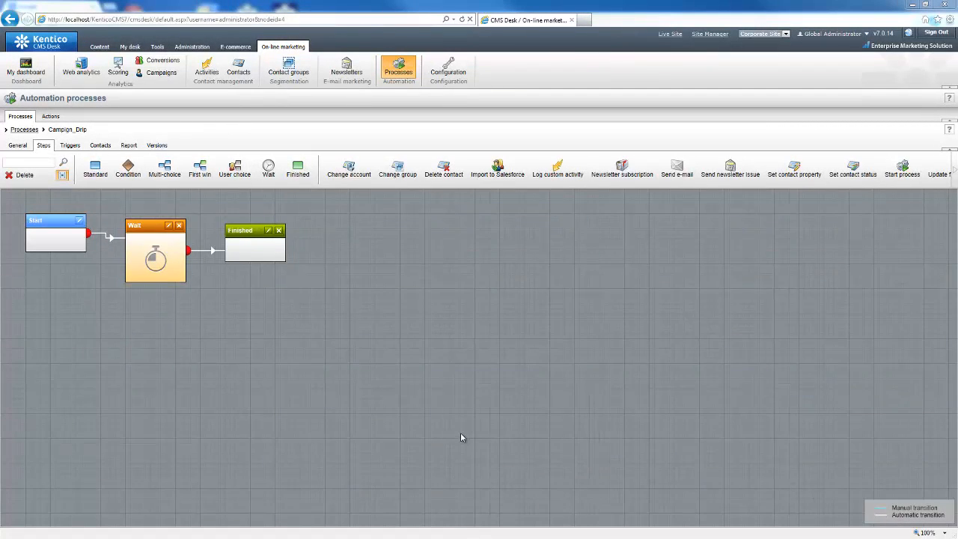
Step: Switch from the Kentico process designer to the Chrome window with Alt+Tab
key(alt+Tab)
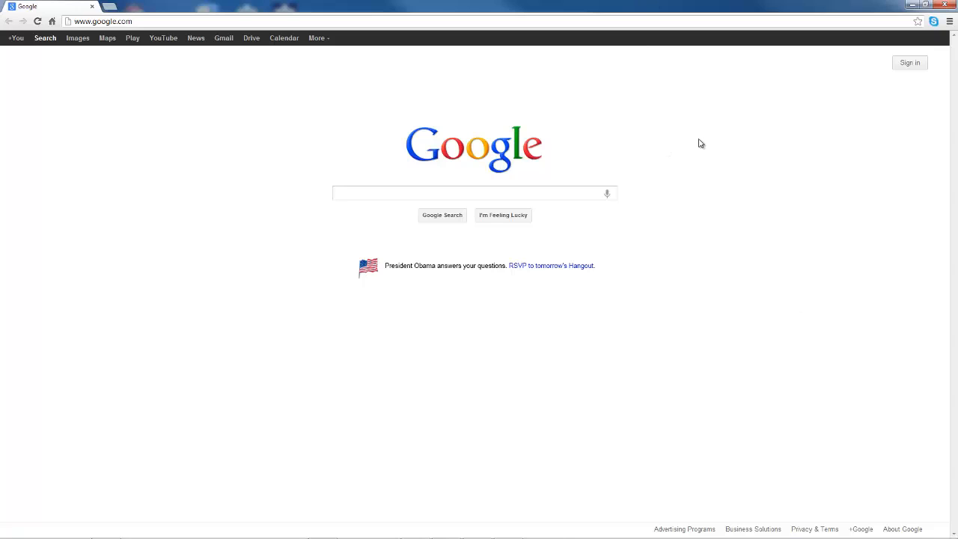
Step: Clear Chrome's history, downloads, cache and cookies from the beginning of time
key(ctrl+shift+Delete)
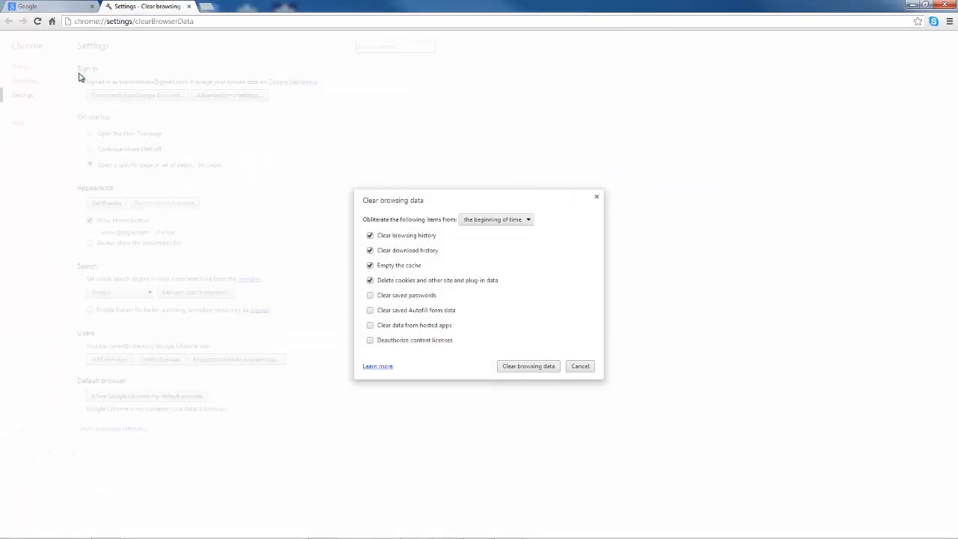
click(523, 366)
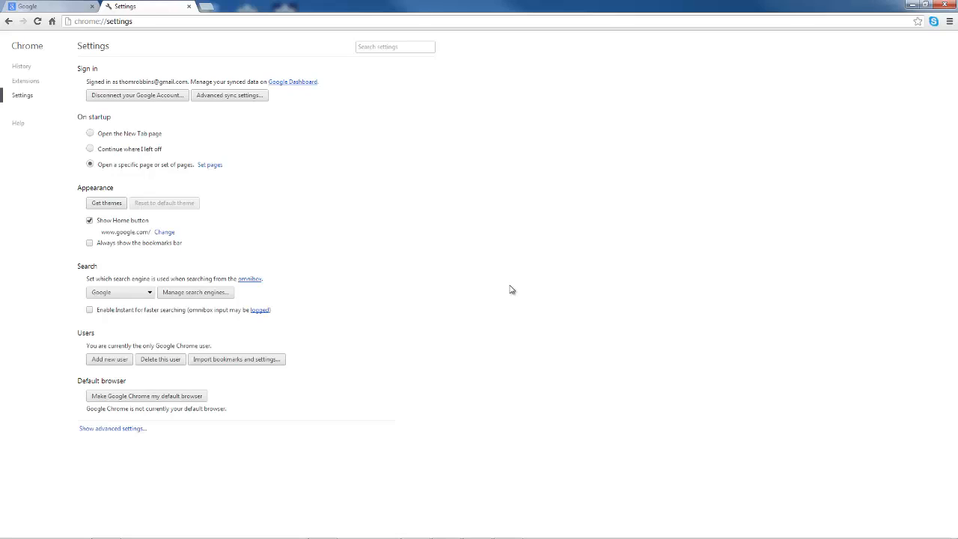
click(141, 21)
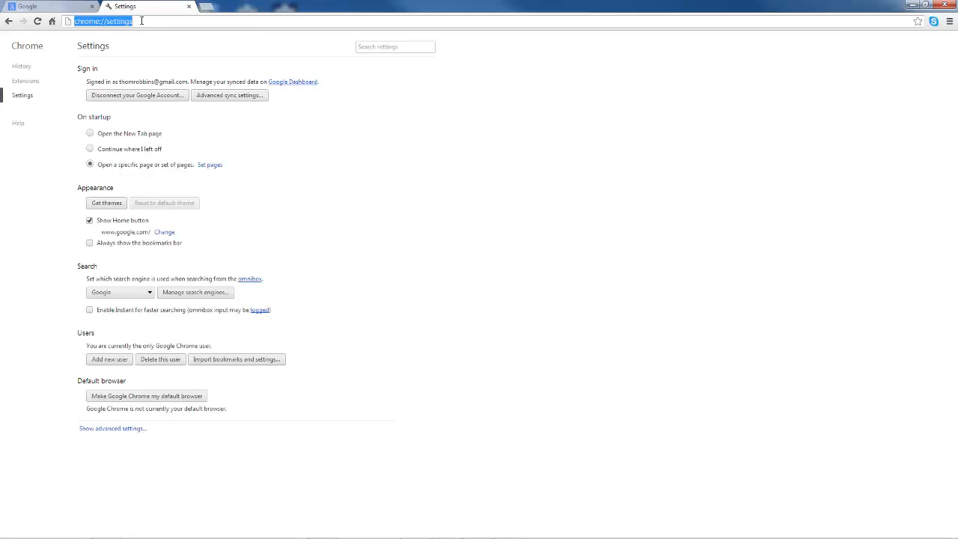
text(ht)
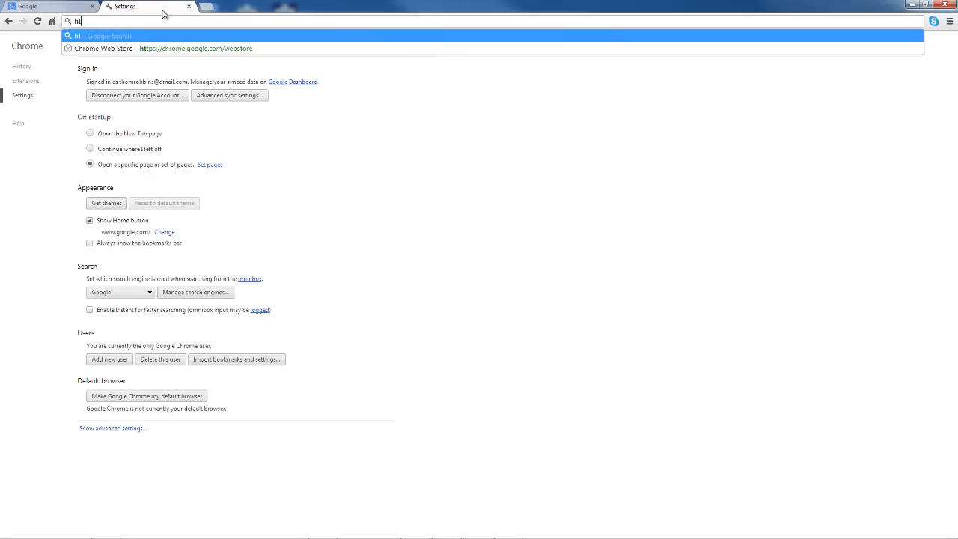
text(tp://localh)
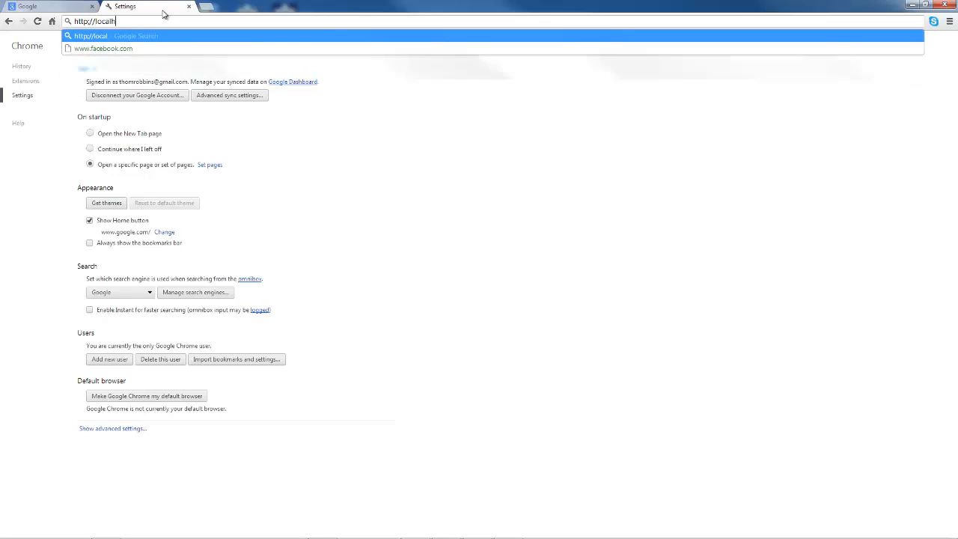
text(ost/kenticoc)
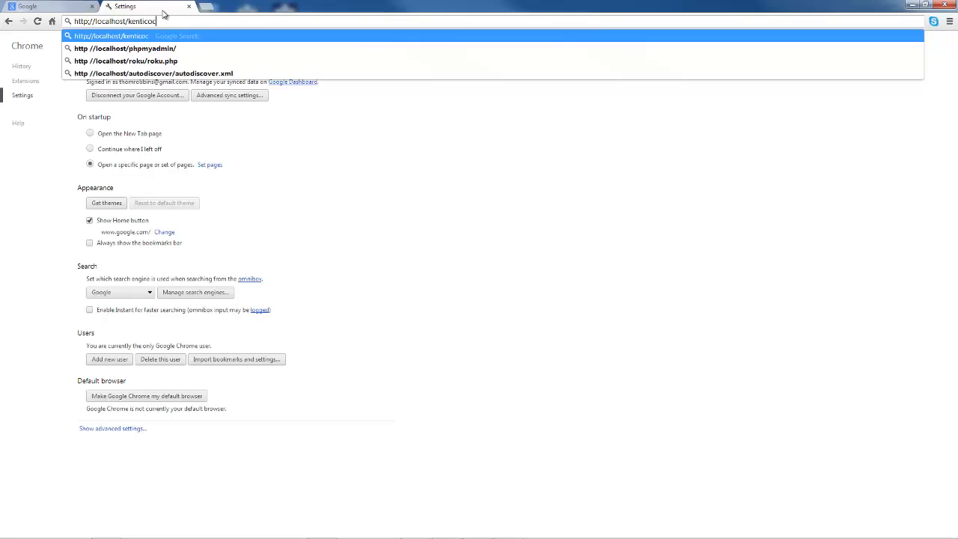
text(ms7)
key(Return)
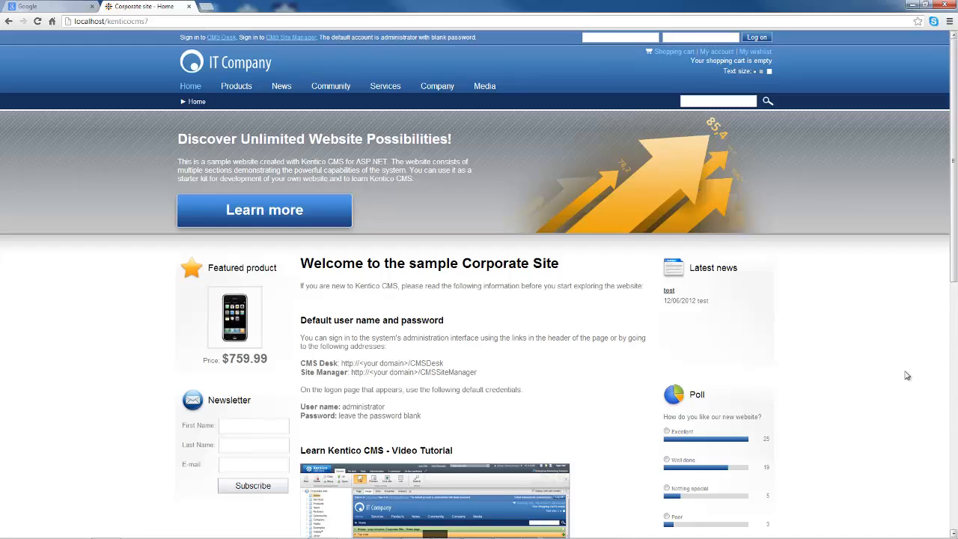
scroll(901, 355, down, 3)
scroll(897, 352, down, 4)
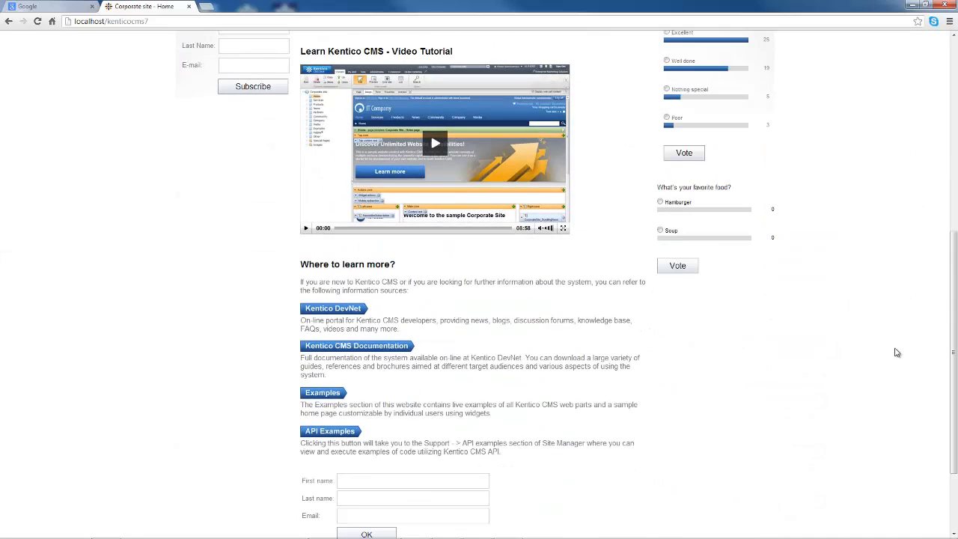
Step: Fill the form with the visitor's first name, last name and e-mail, and submit it
click(430, 369)
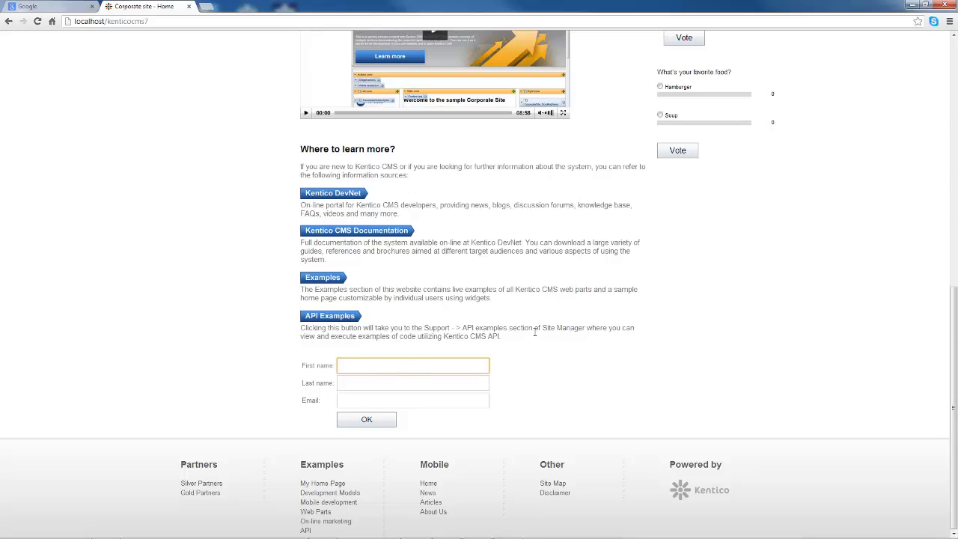
text(Jhon)
key(BackSpace)
key(BackSpace)
key(BackSpace)
key(Tab)
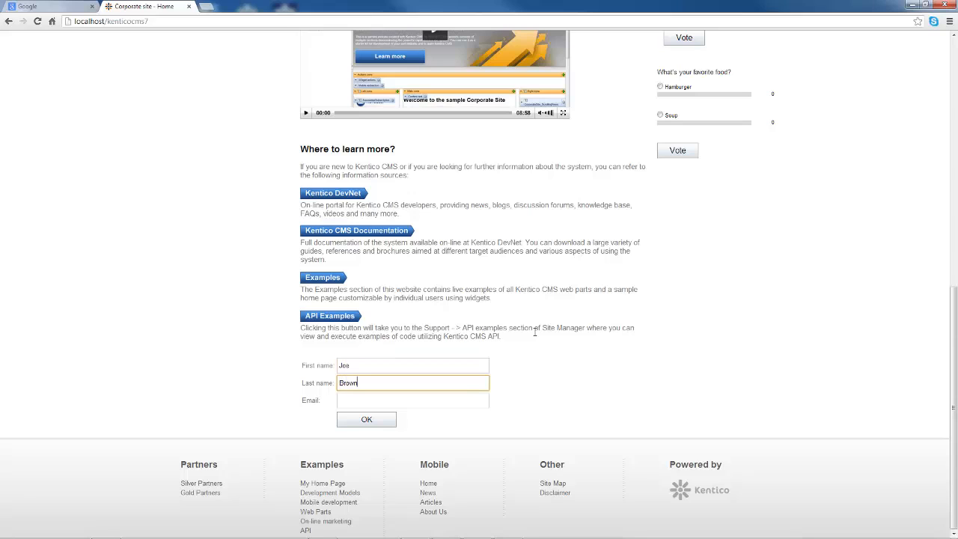
key(Tab)
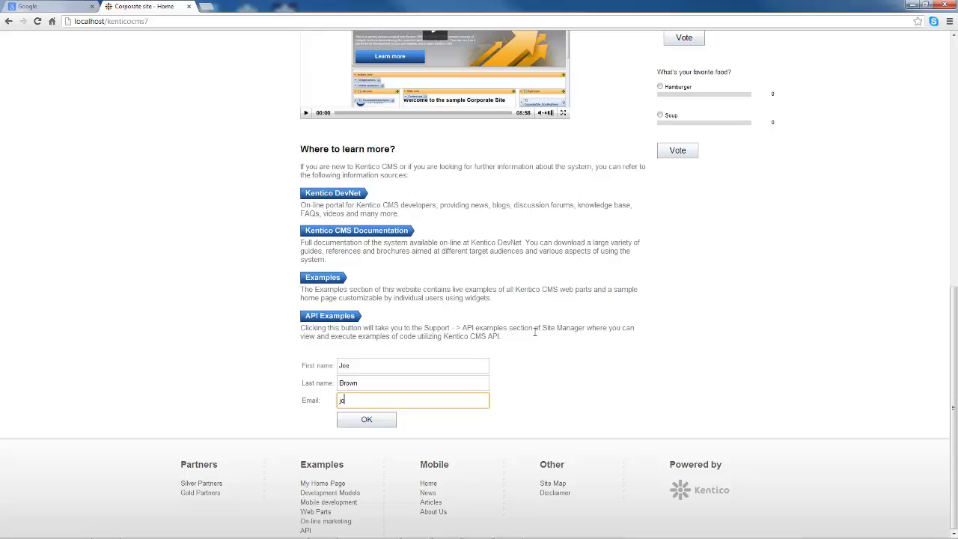
click(378, 420)
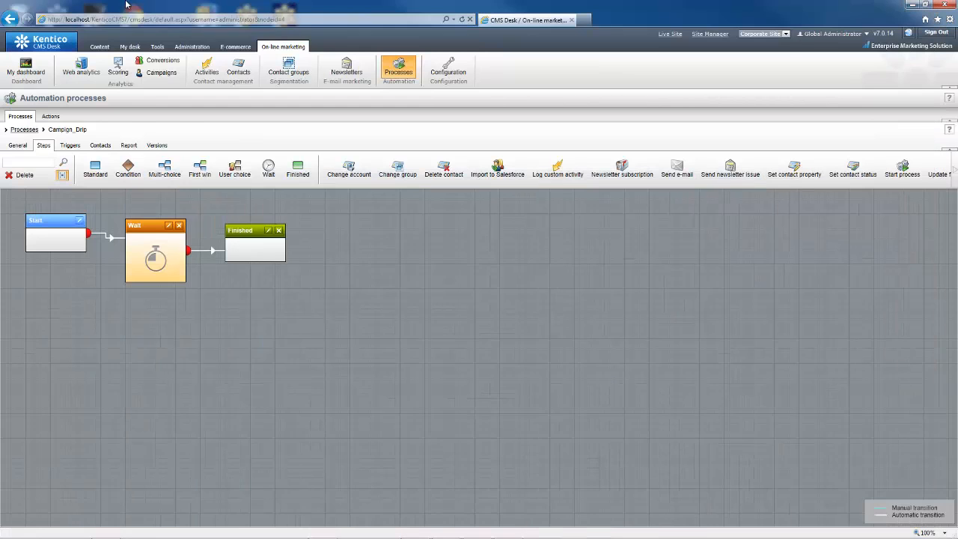
Step: Confirm the new visitor appears in the Contacts list, then return to the Automation processes list
click(232, 79)
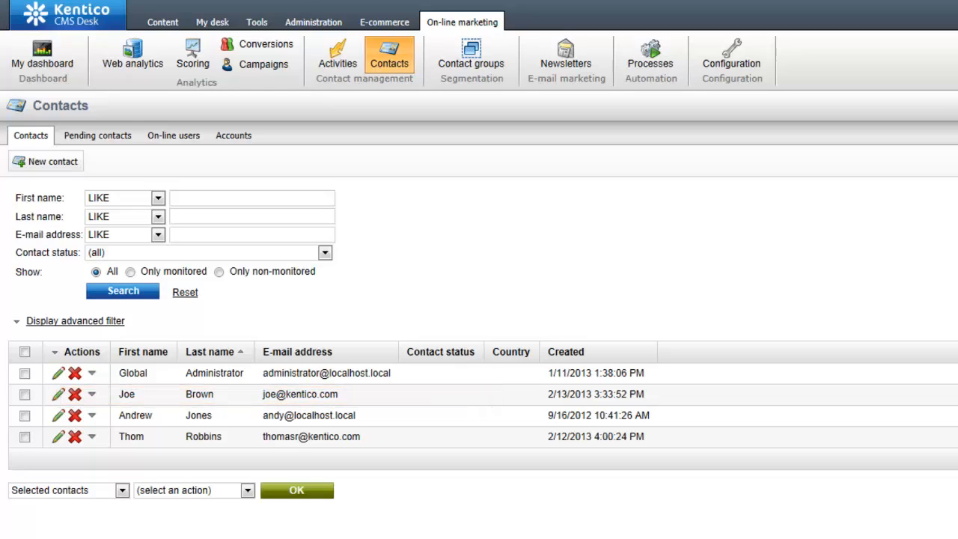
click(663, 66)
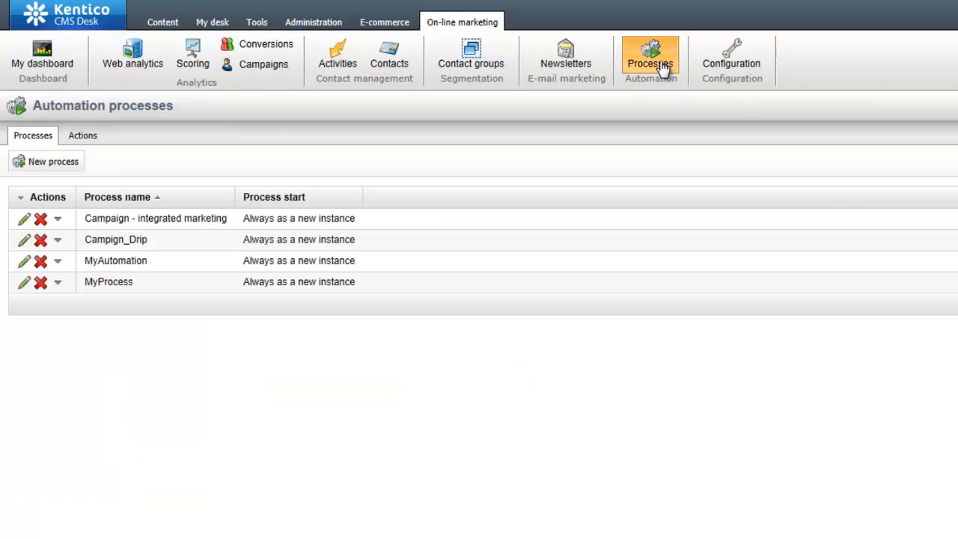
Step: Open Campign_Drip's Contacts tab, showing the new visitor's contact pending at the Wait step
click(24, 241)
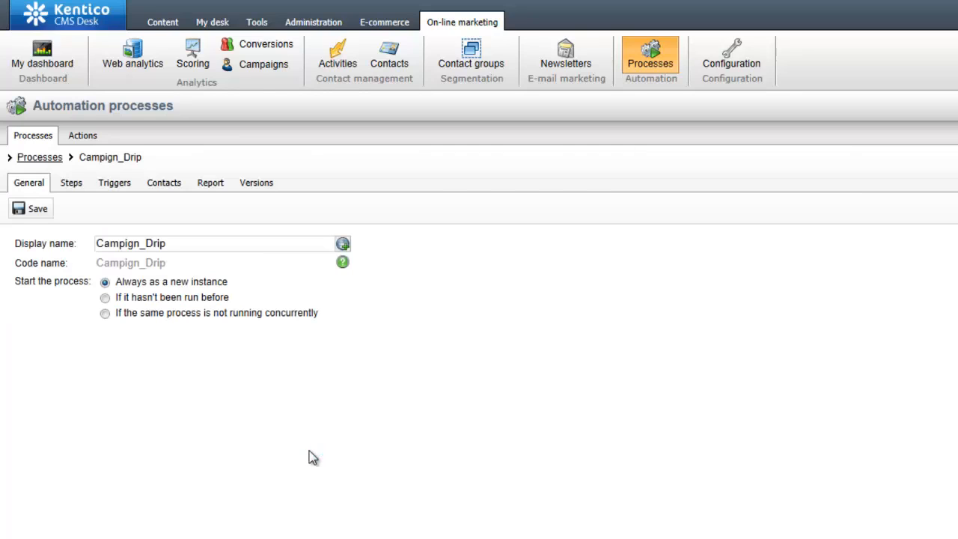
click(174, 185)
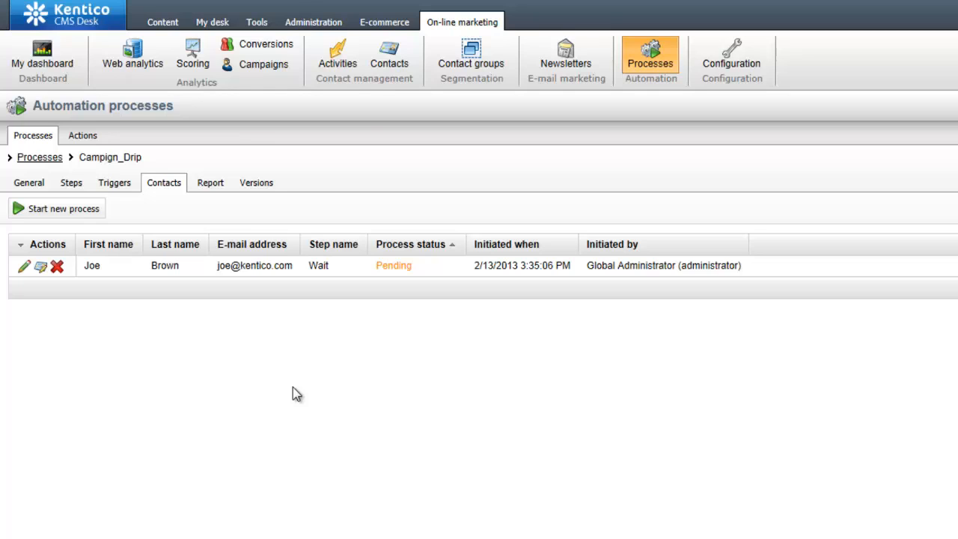
Step: Manually start Campign_Drip for a second contact chosen in the Select contact dialog
click(24, 265)
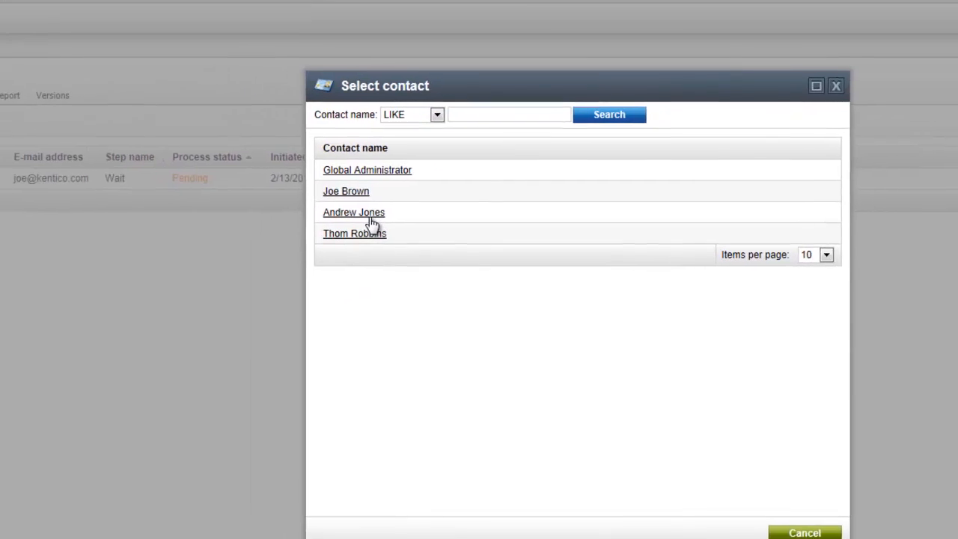
click(371, 217)
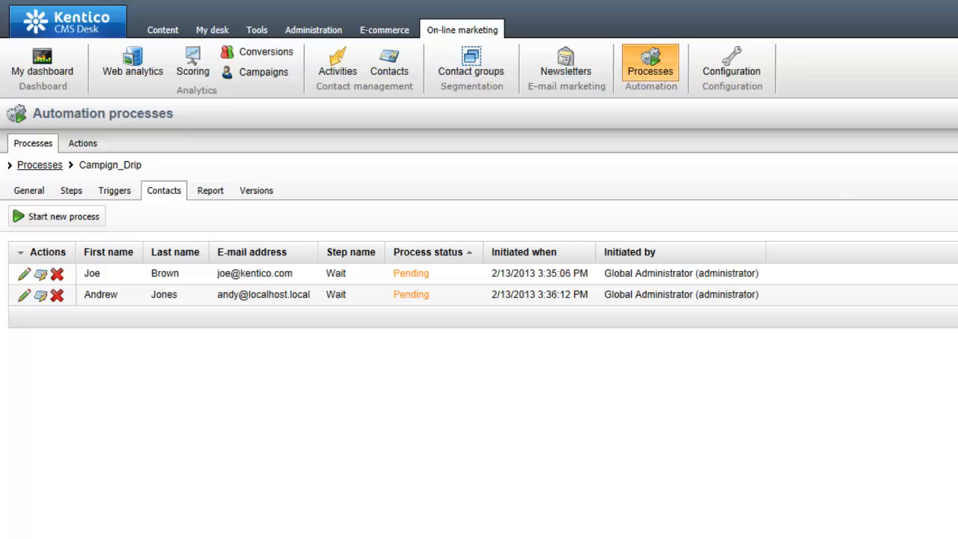
click(25, 274)
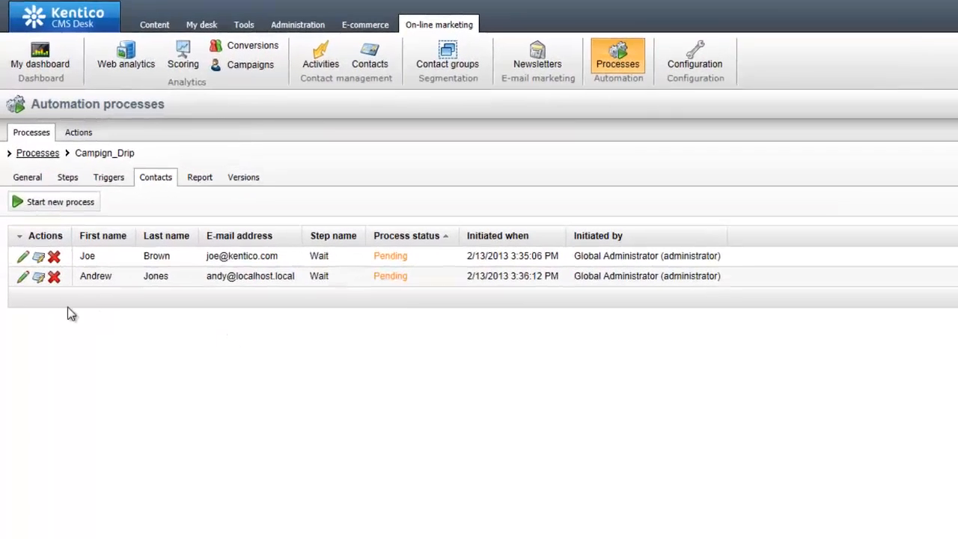
Step: Review the first pending contact's details, then show Campign_Drip's contacts-per-step Report with 2 contacts at Wait
click(39, 258)
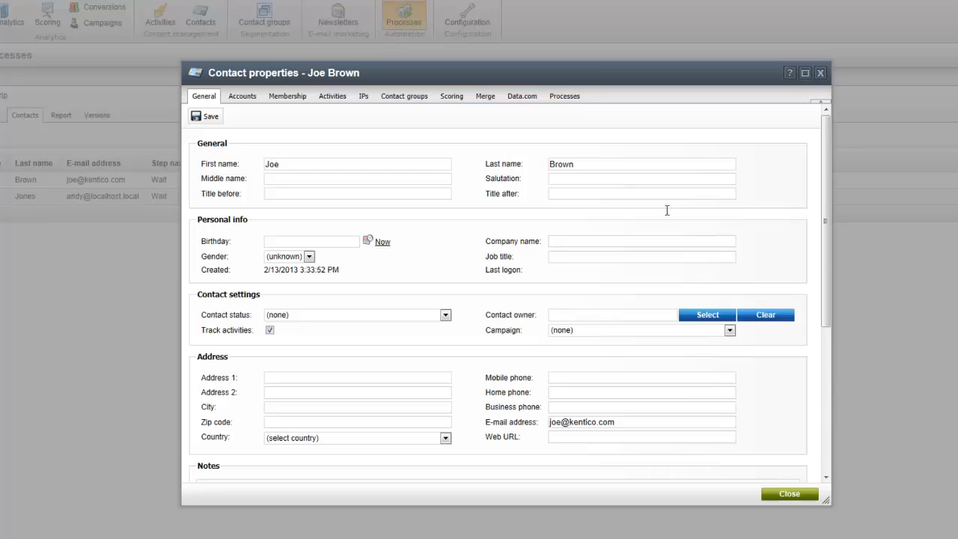
click(820, 72)
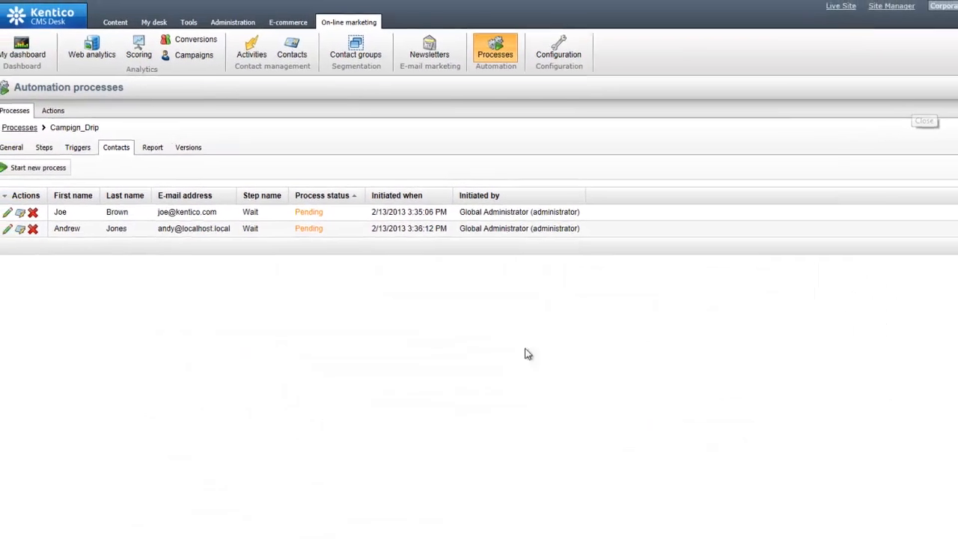
click(165, 152)
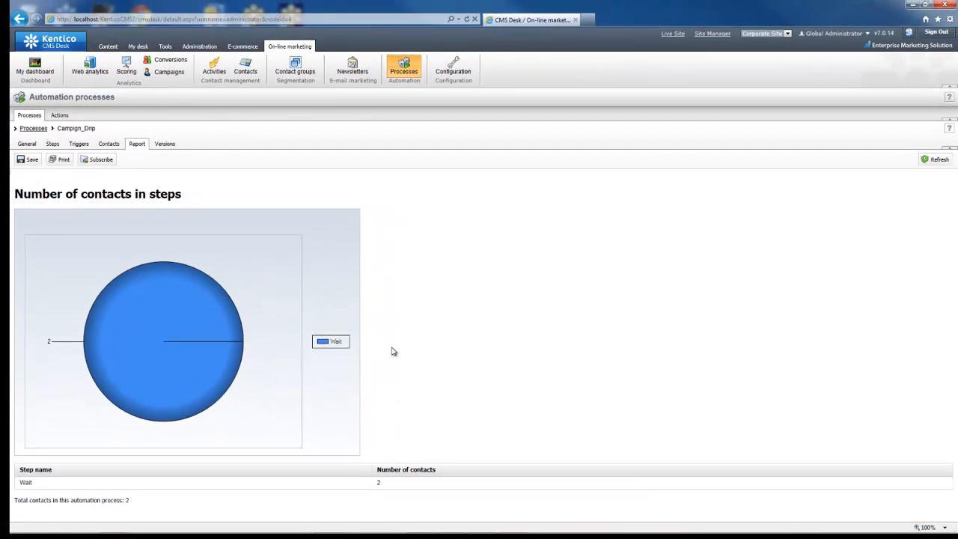
Step: Subscribe to the Number of contacts in steps report with Period Day, every 1 day, all days checked
click(107, 162)
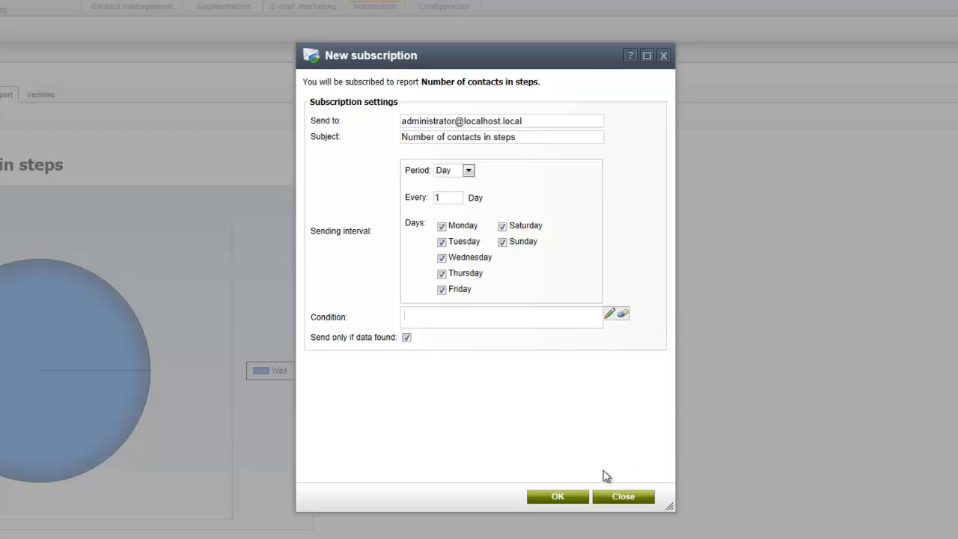
click(623, 496)
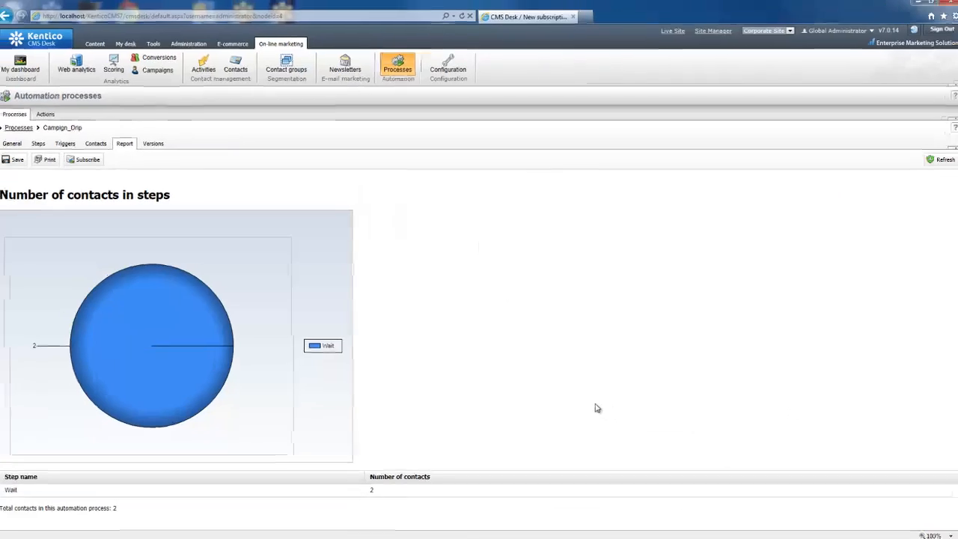